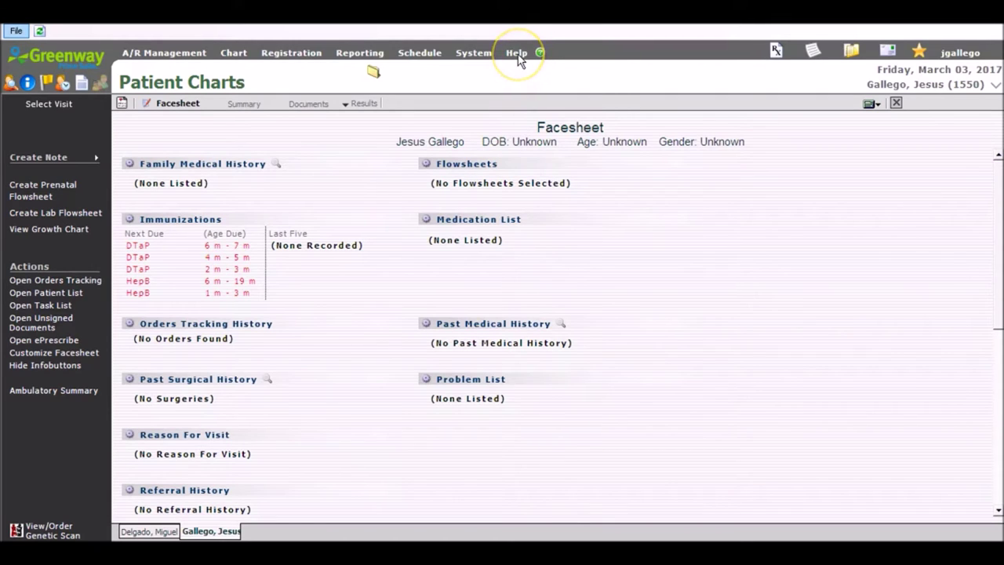
Step: Open the Prime Suite Help and search it for "shortcut keys"
click(516, 55)
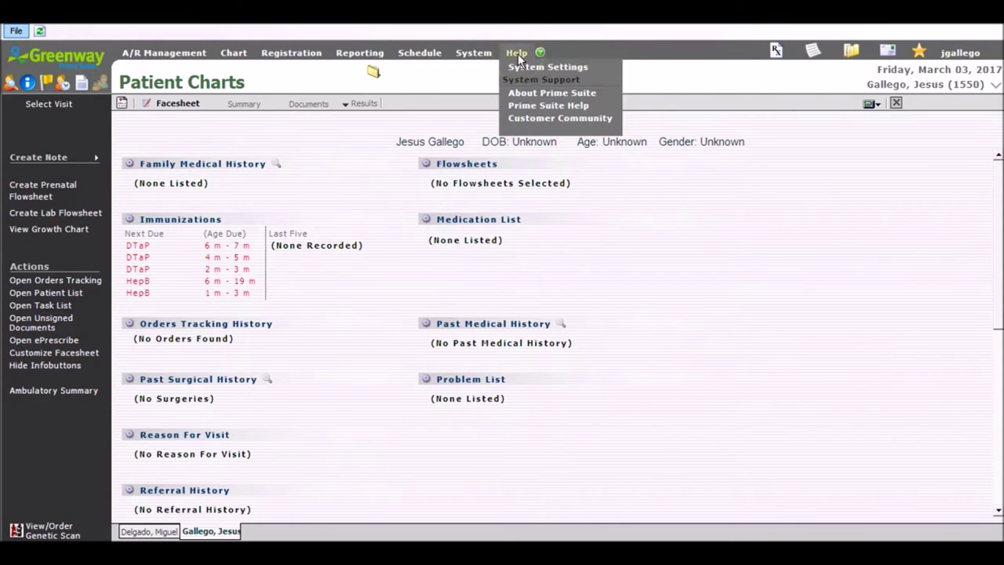
click(523, 107)
click(801, 58)
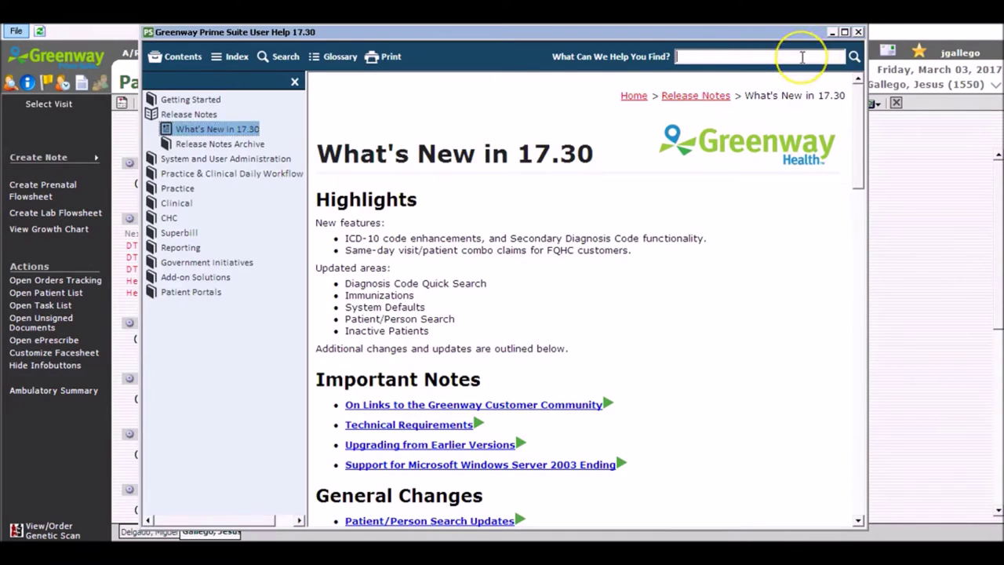
text(shortcut keys)
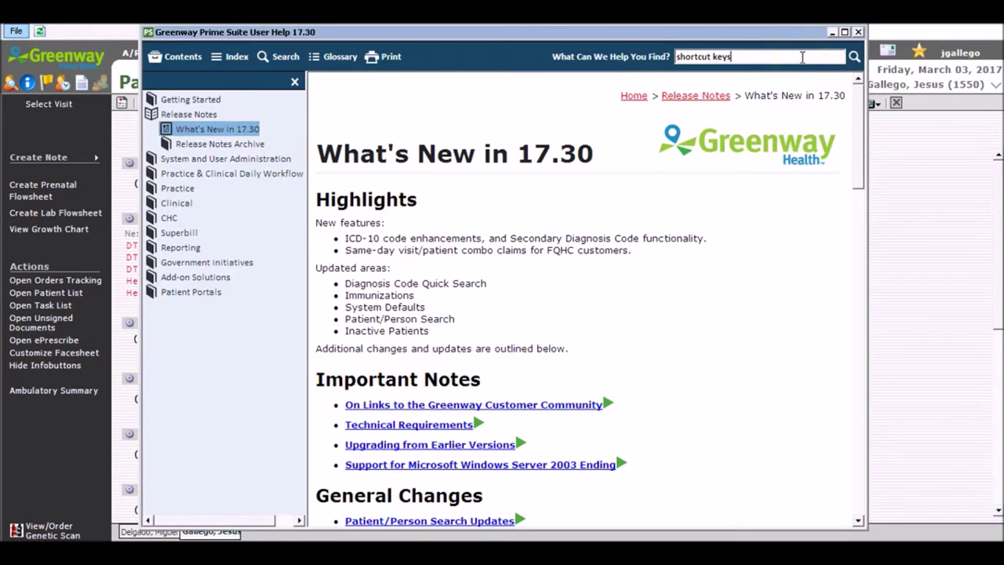
key(Return)
Step: Open the Shortcut Keys help topic to review the listed shortcuts, and close the help window
click(671, 139)
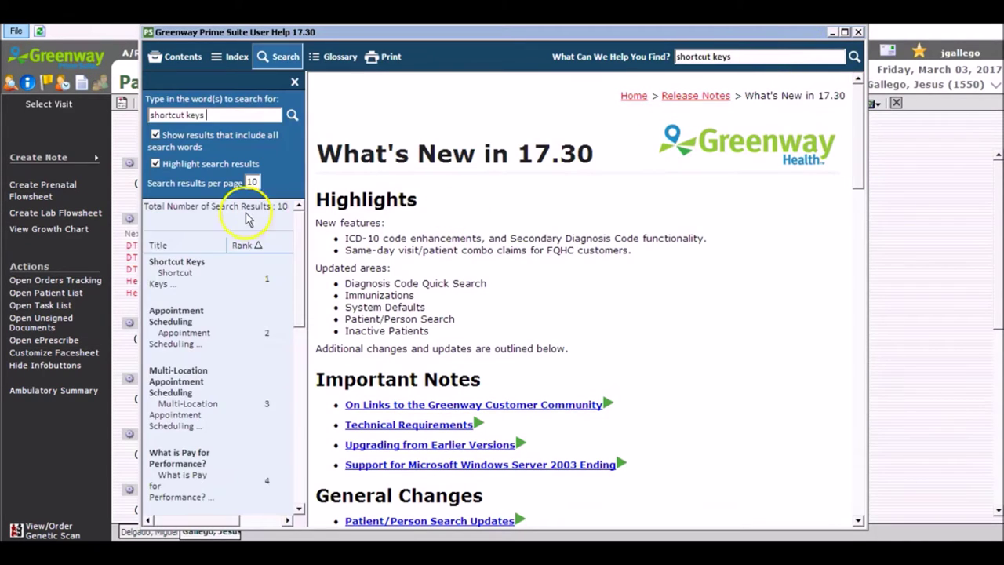
click(168, 267)
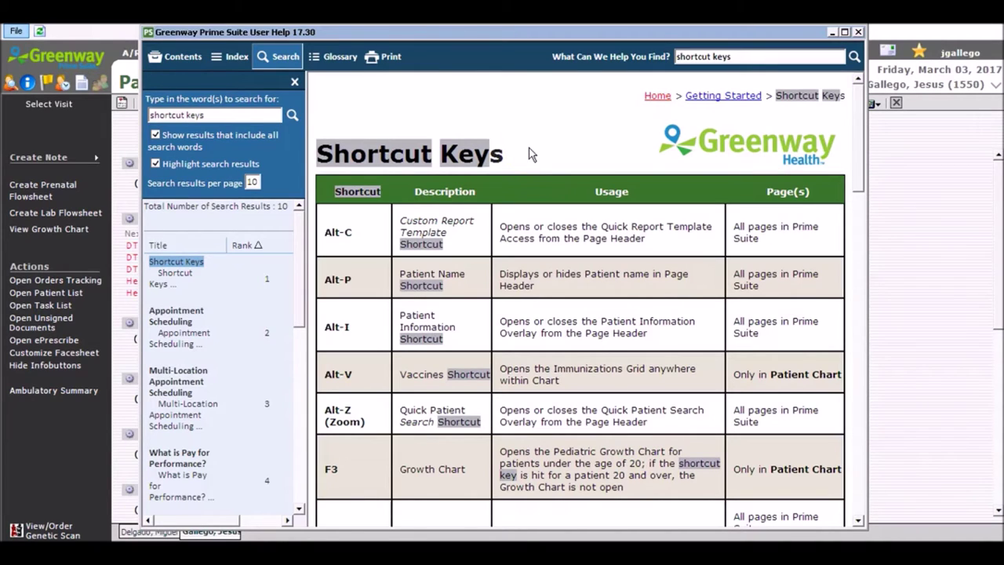
click(858, 32)
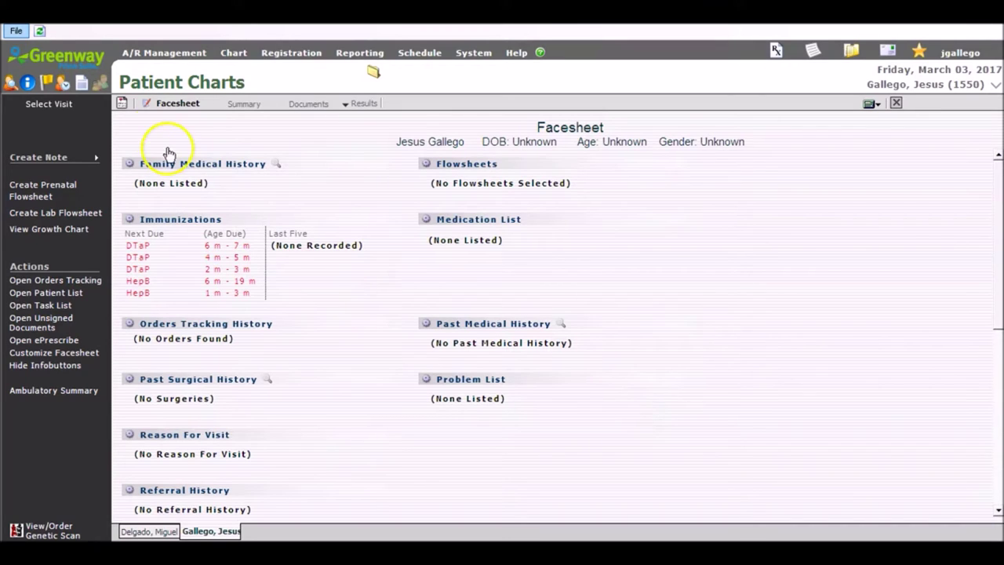
Step: Bring up the Patient List over the patient's facesheet, review it and close it
click(39, 32)
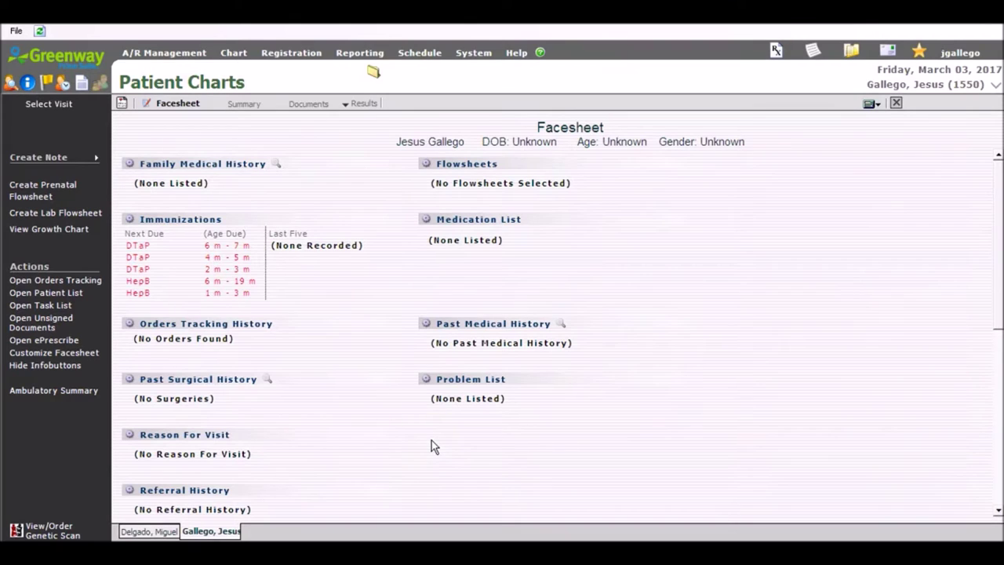
click(642, 451)
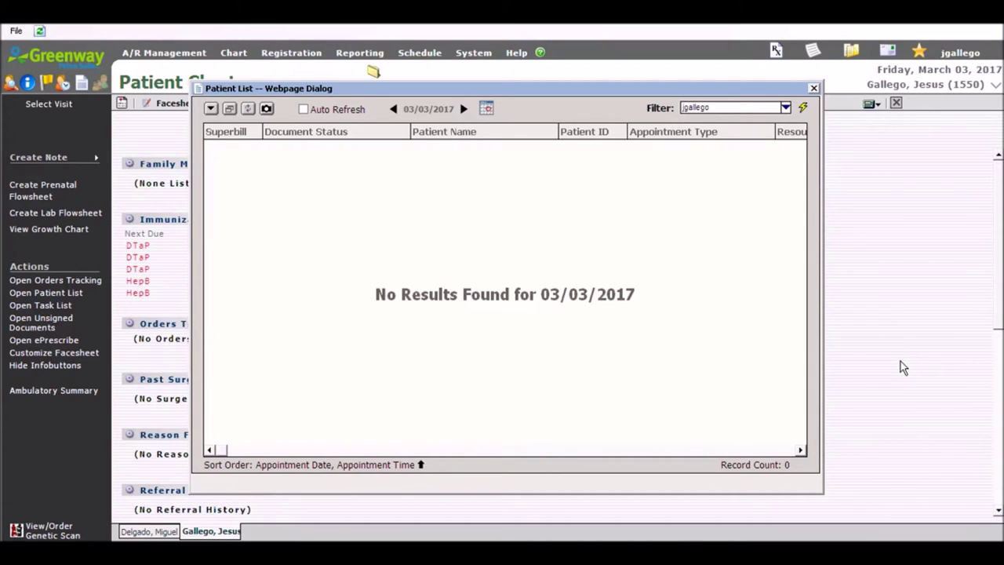
click(84, 70)
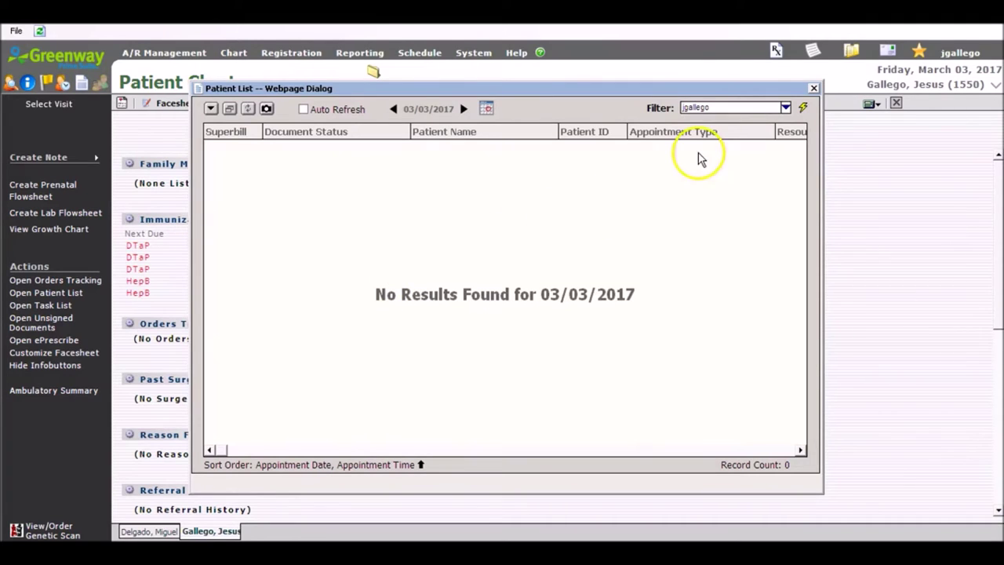
click(813, 87)
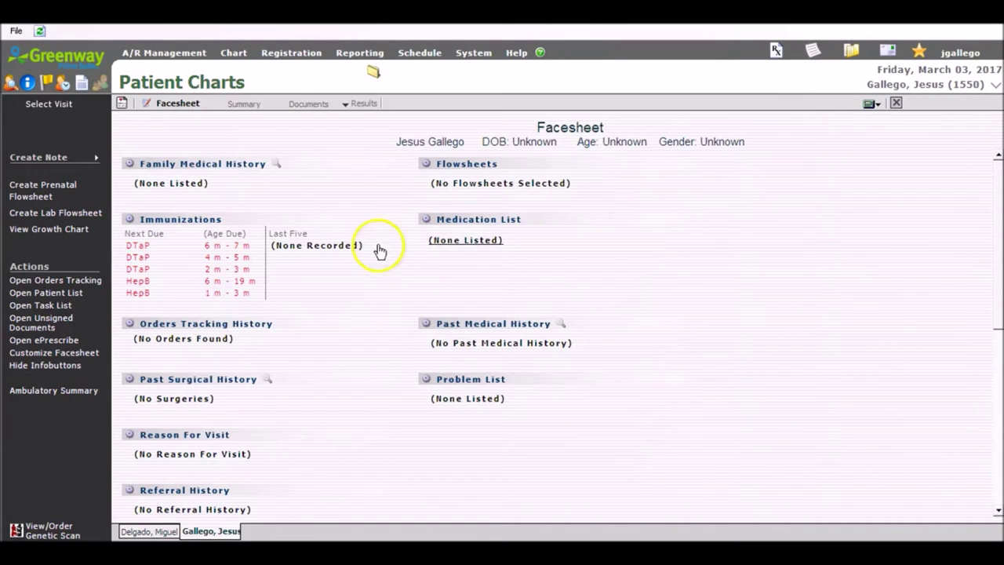
Step: Go to the Charges page of A/R Management, bring up the Patient List over it and close the list
click(168, 53)
click(143, 76)
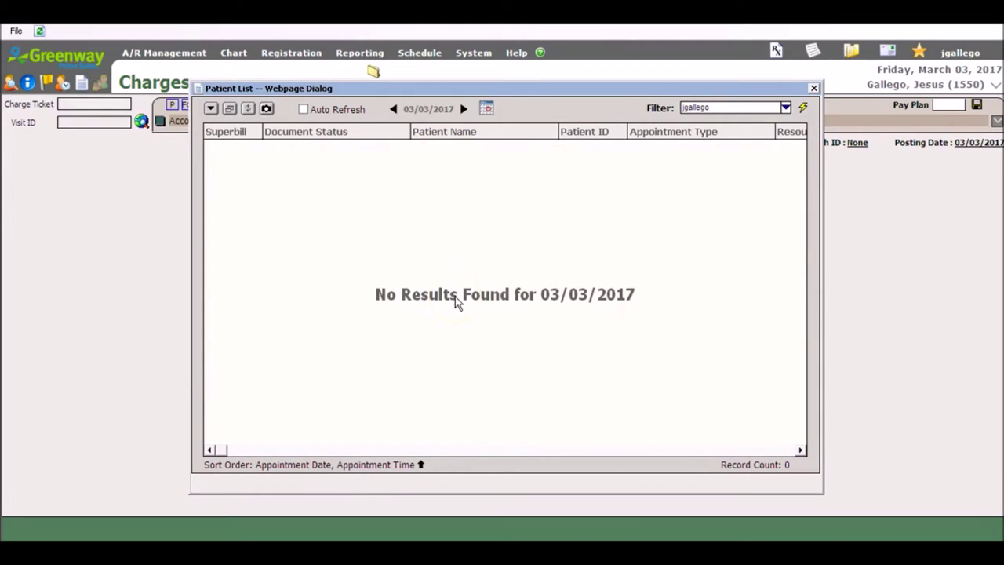
click(814, 88)
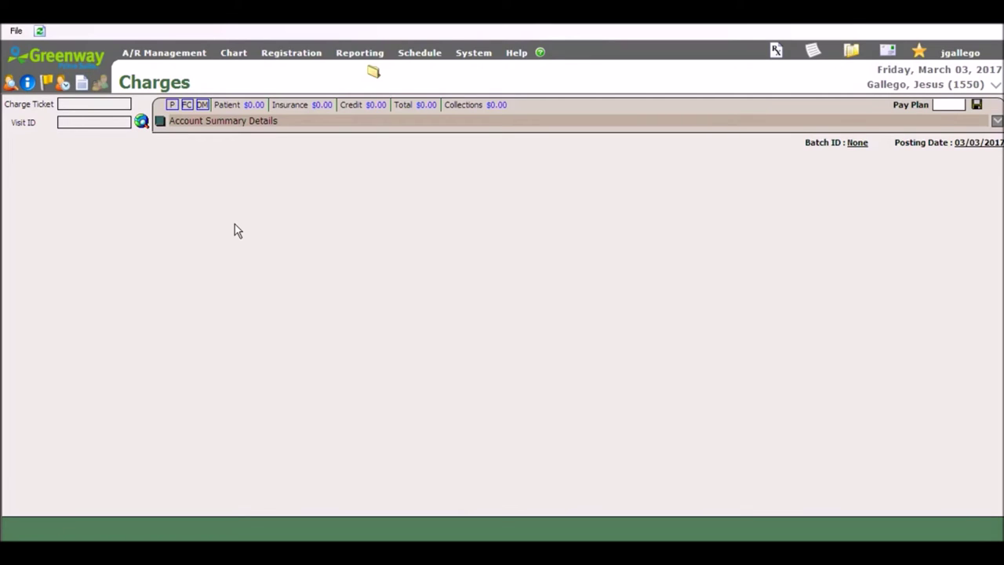
Step: Open Report Selection, view the Custom Reports and A/R Management report groups, and close the dialog
click(11, 508)
key(alt)
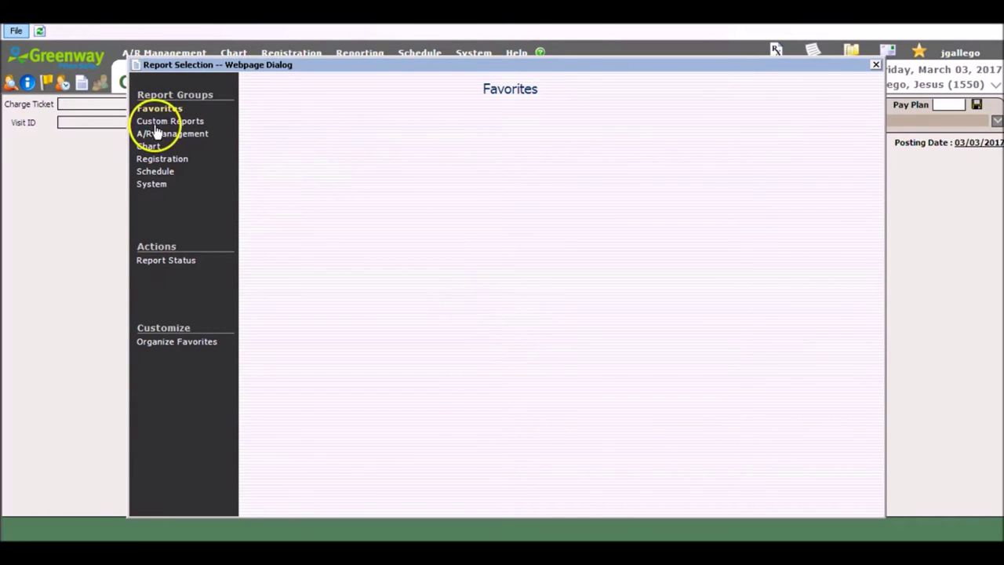
click(161, 122)
click(154, 137)
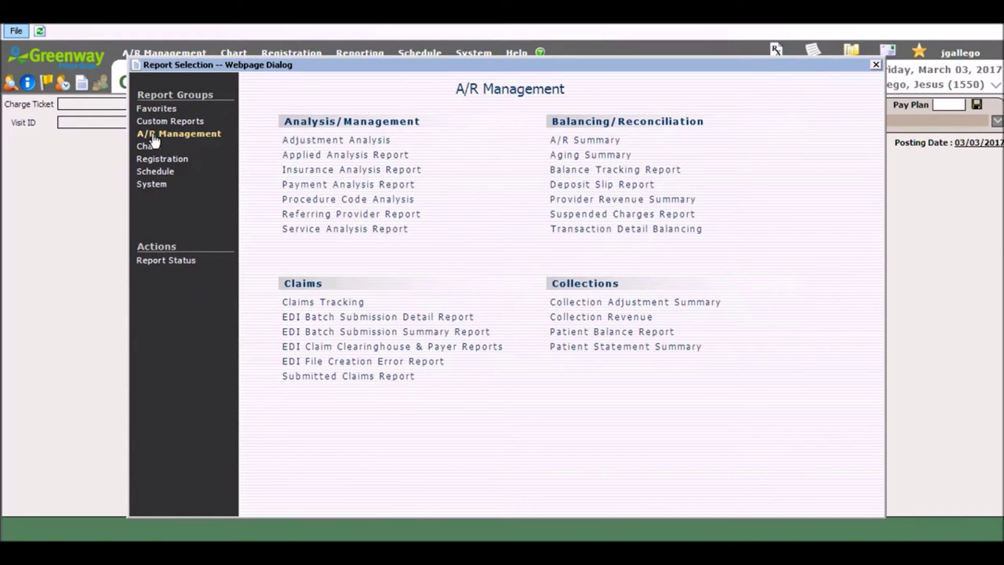
click(955, 325)
click(859, 341)
key(Escape)
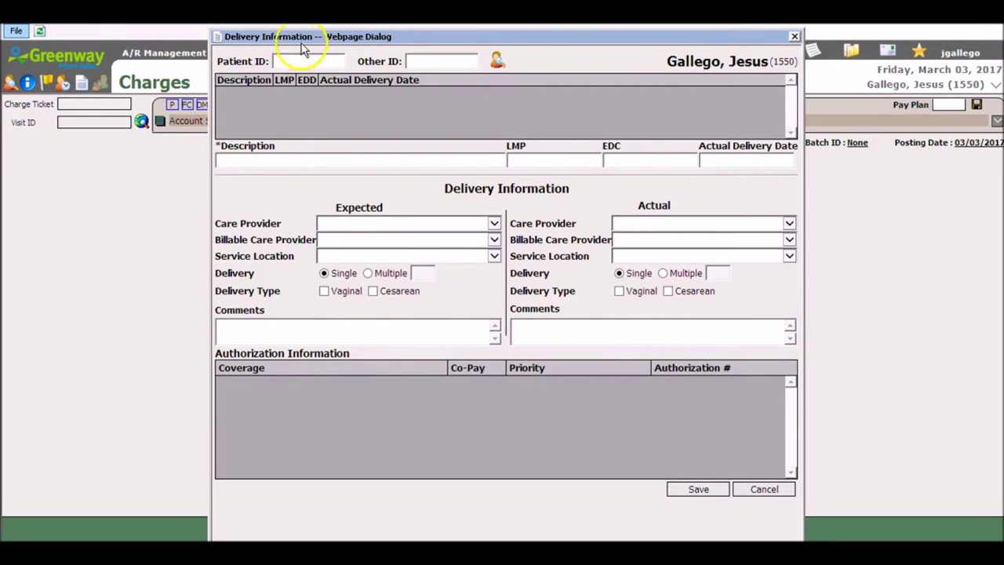
Step: Close the Delivery Information form and decline to continue running scripts on the Patient Charts page
click(794, 37)
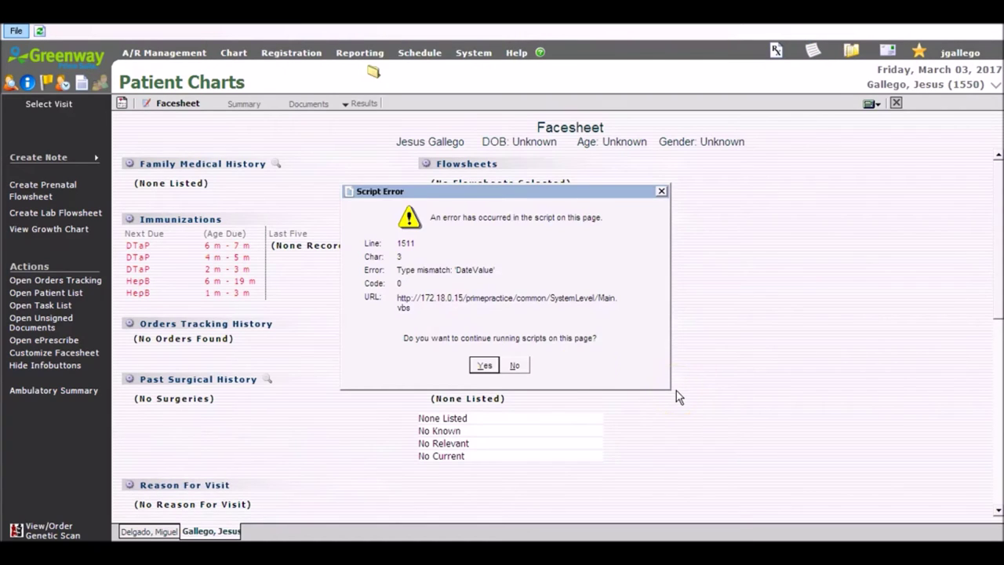
click(515, 365)
click(512, 365)
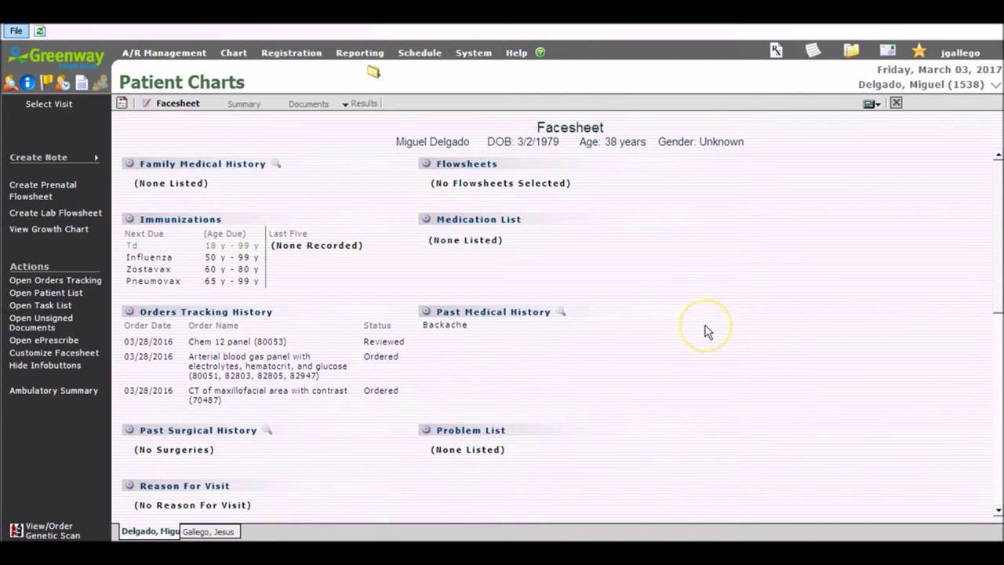
Step: Open Referral Management for the current patient and cancel out of it without adding a referral
key(alt+r)
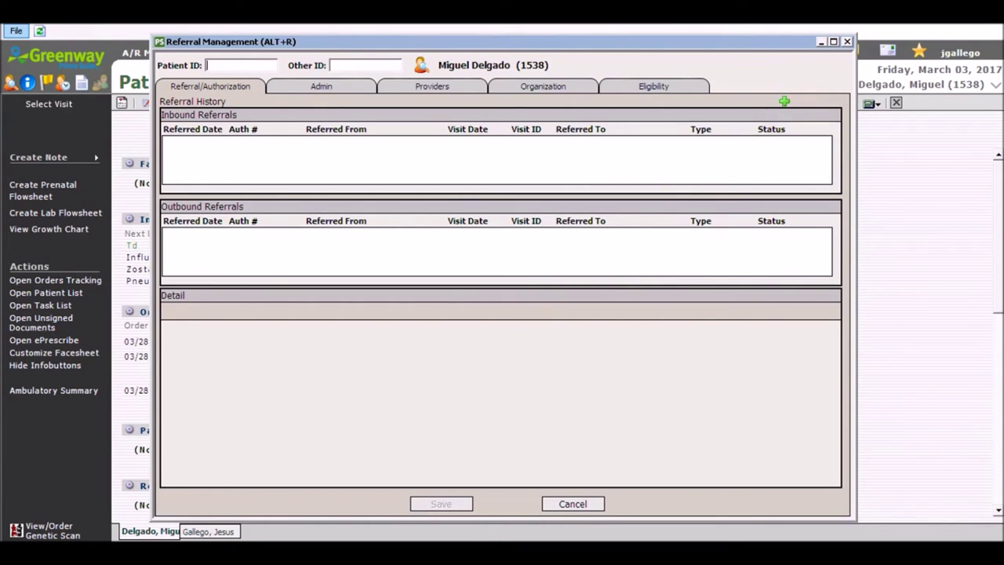
click(573, 504)
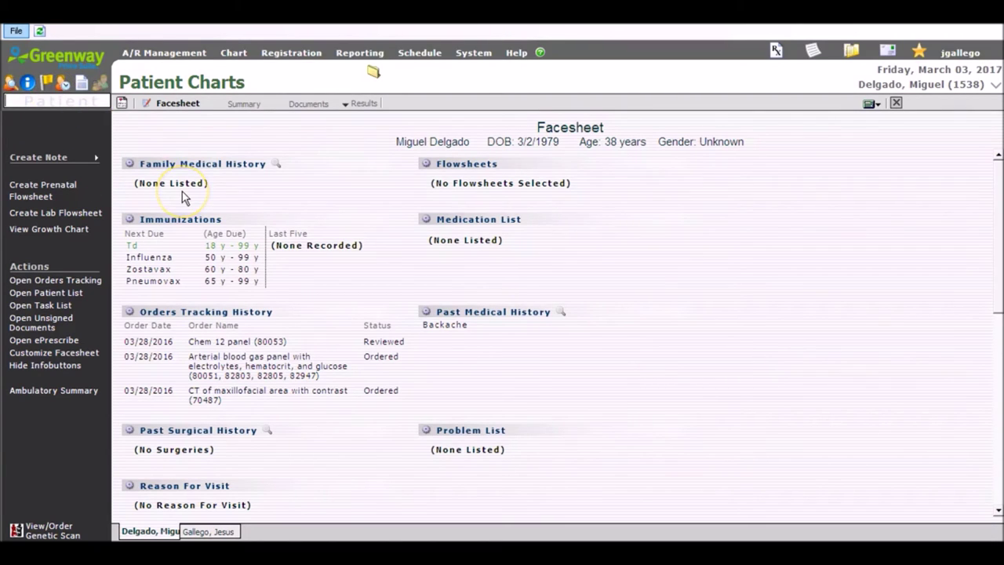
Step: Enter a patient's last name in the quick patient search, and close the charts to return to the Desktop
text(gallego)
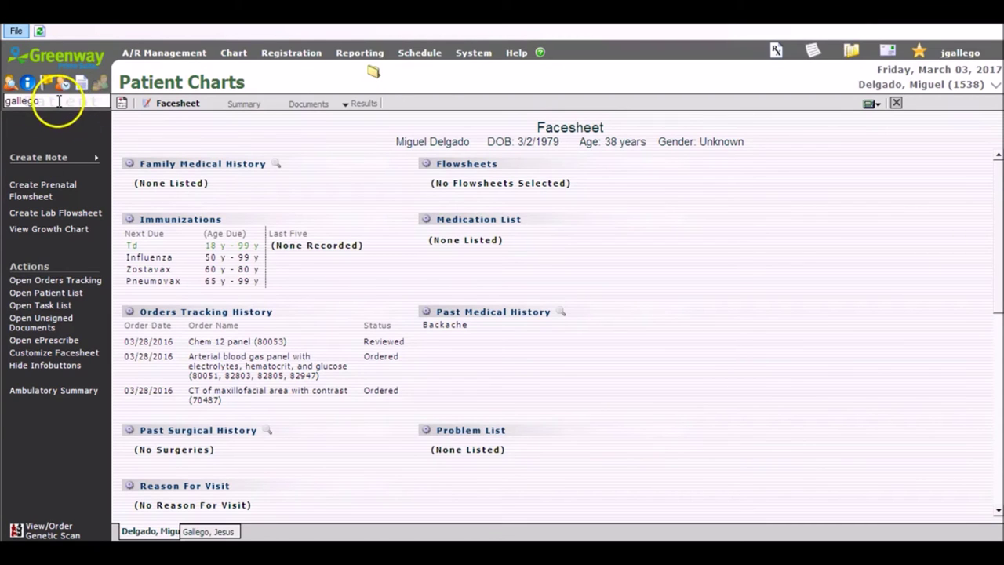
click(896, 103)
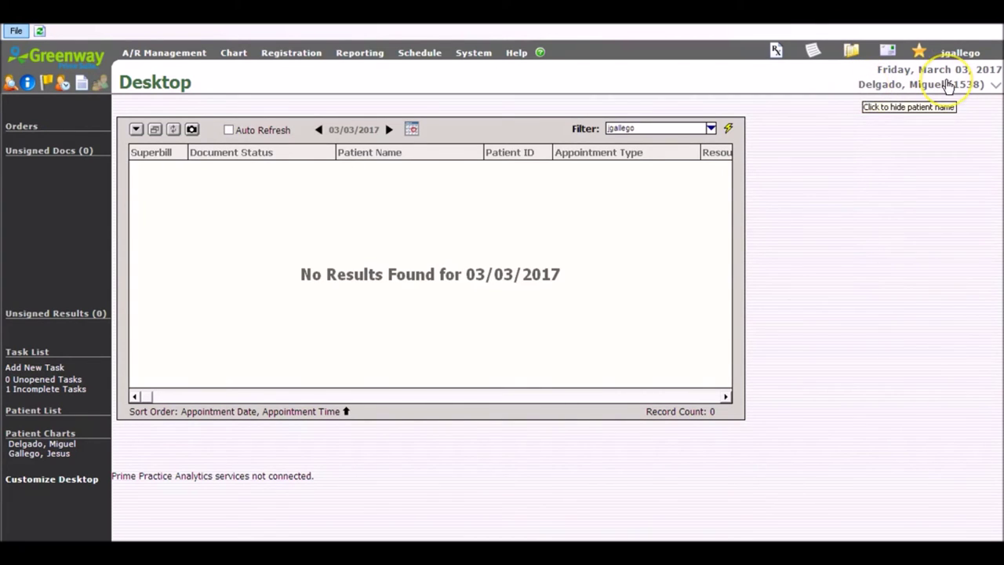
Step: Search from the Desktop for patients whose last name starts with "d", and close the results without selecting anyone
click(10, 82)
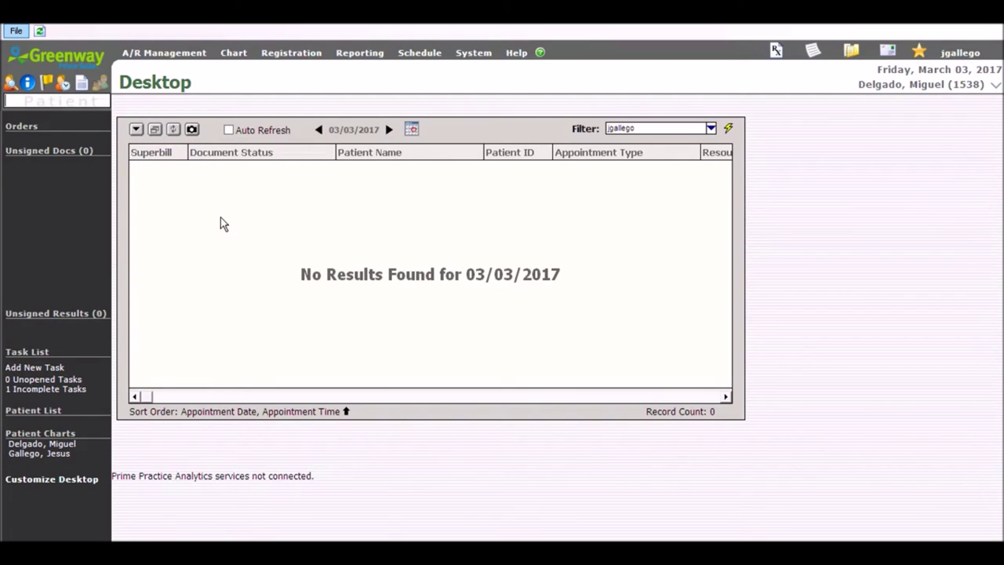
text(d)
key(Return)
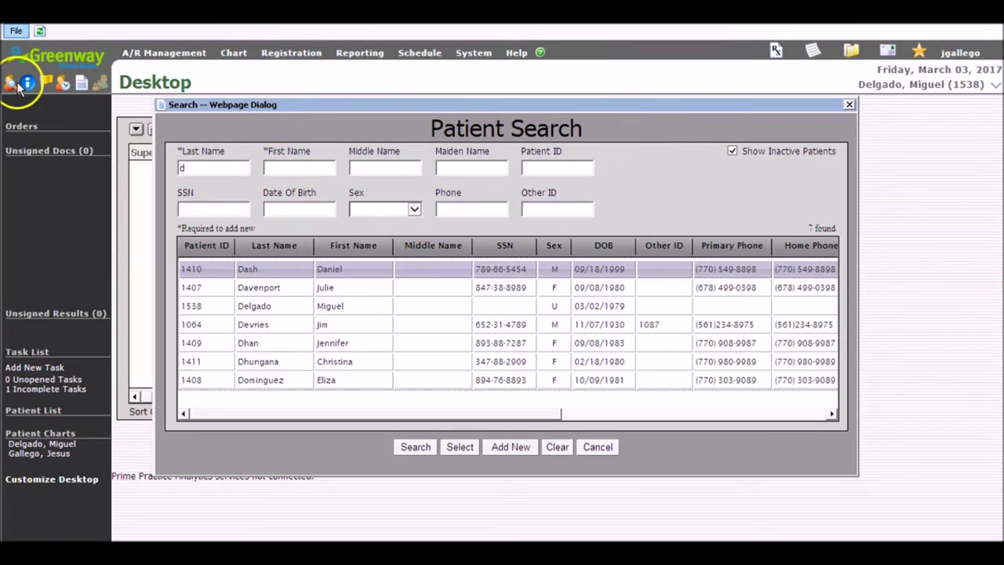
key(Escape)
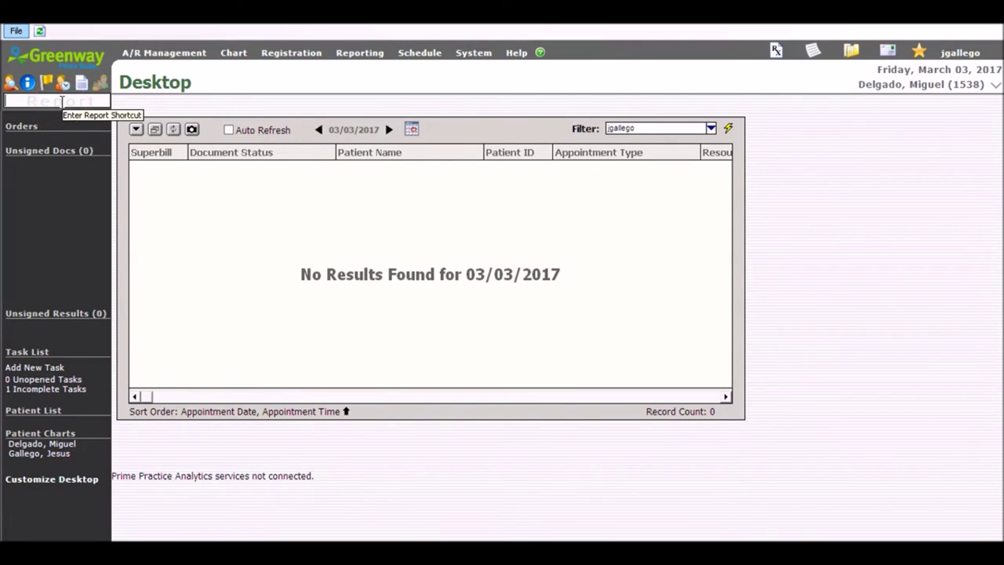
Step: Open the Charge Analysis custom report through the report shortcut "cpa", review its filters and close it
text(cpa)
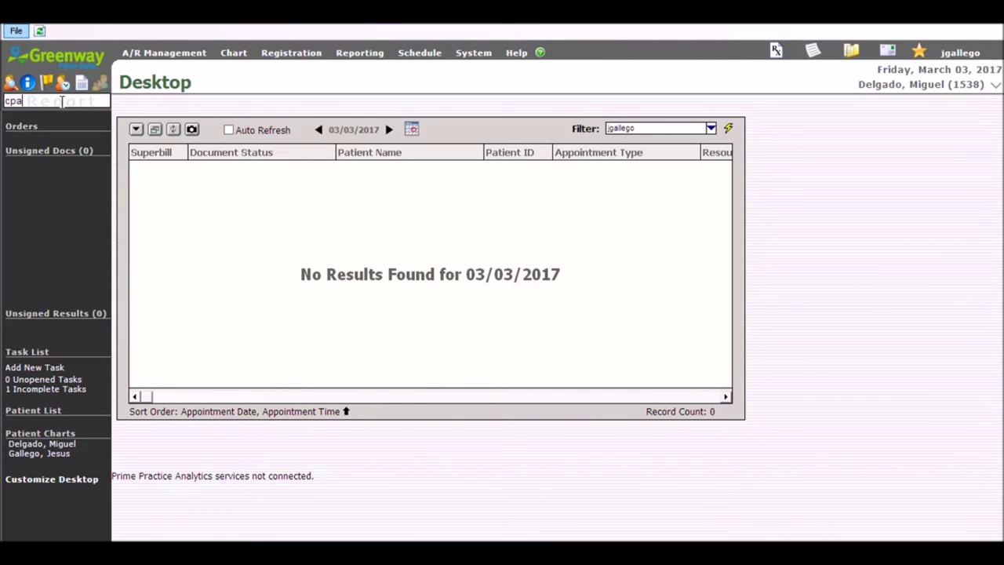
key(Return)
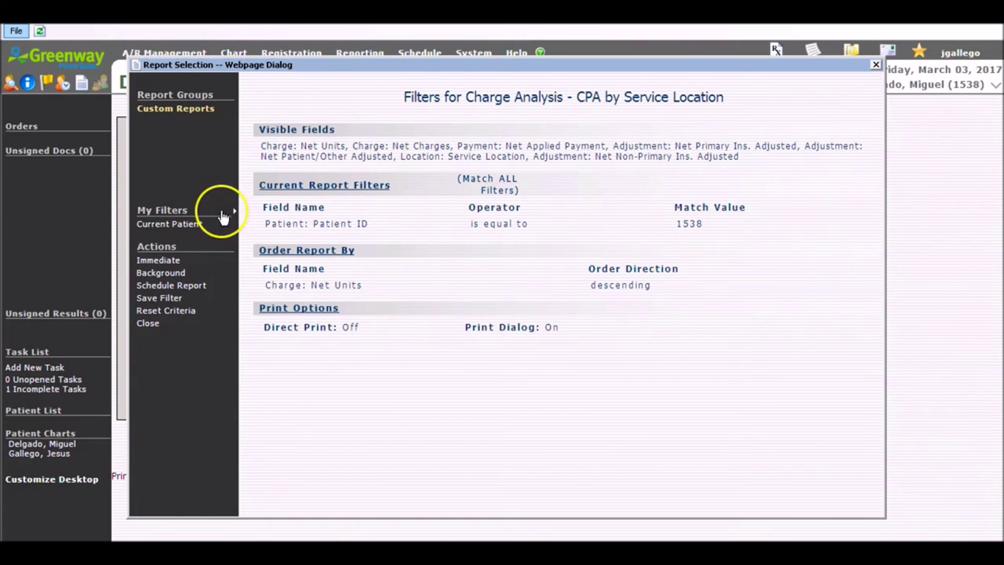
click(876, 68)
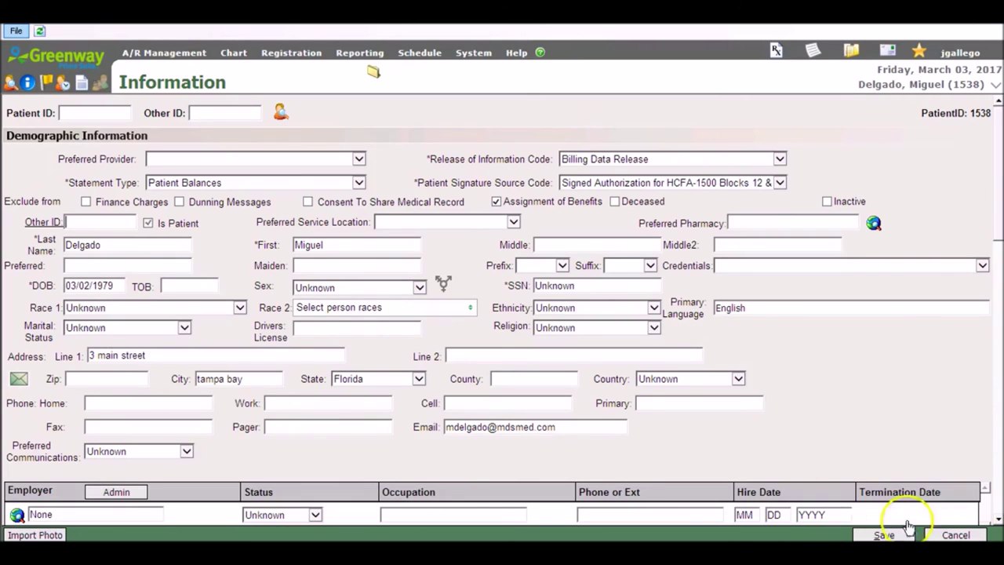
Step: Save the current patient's demographic record on the Information page
click(886, 535)
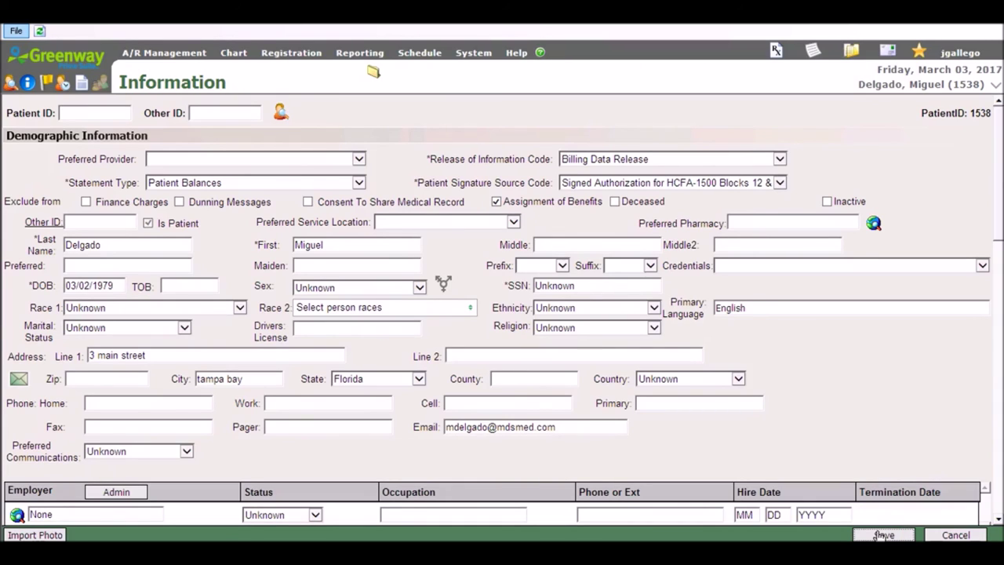
click(884, 535)
click(420, 506)
click(516, 53)
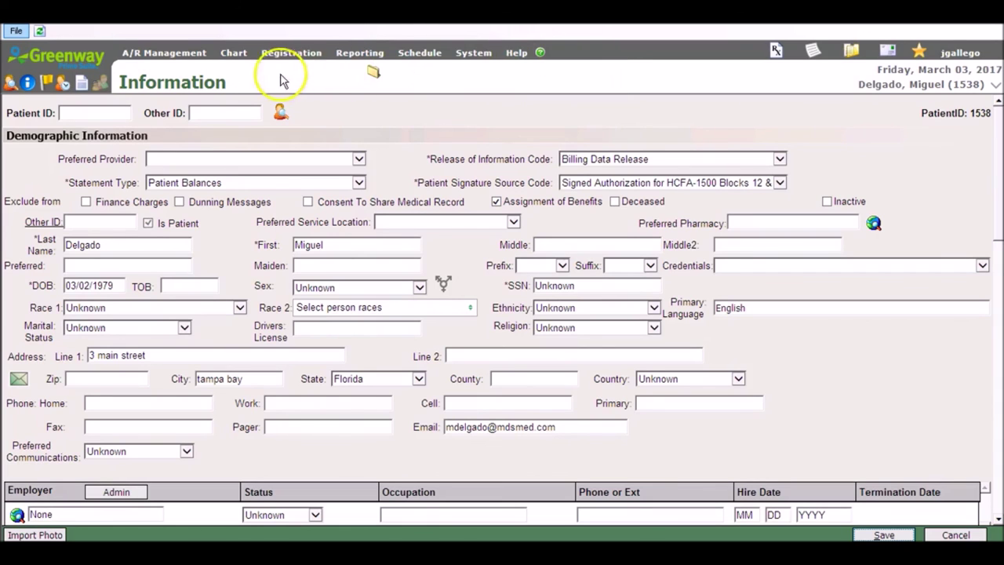
click(174, 53)
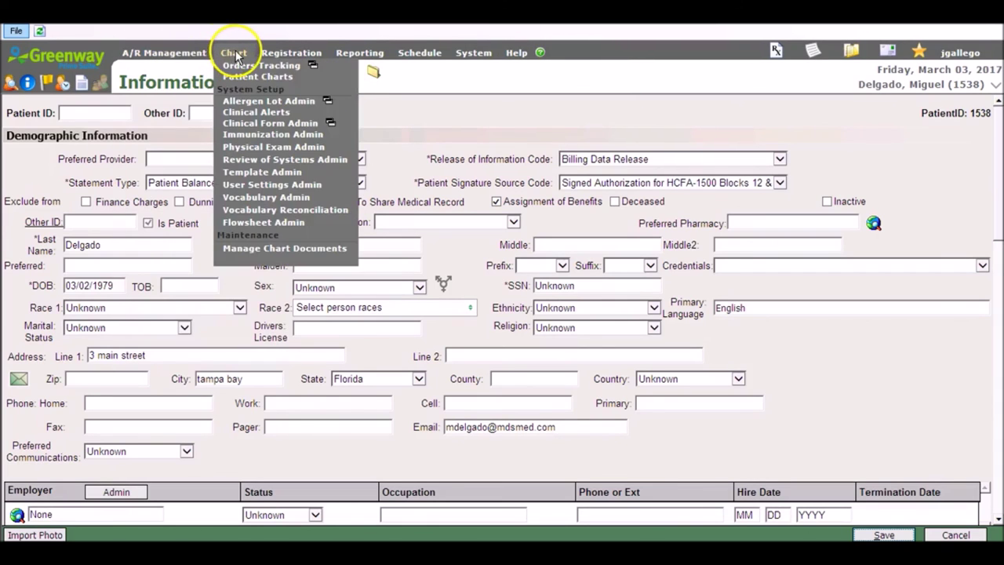
mouse_move(284, 55)
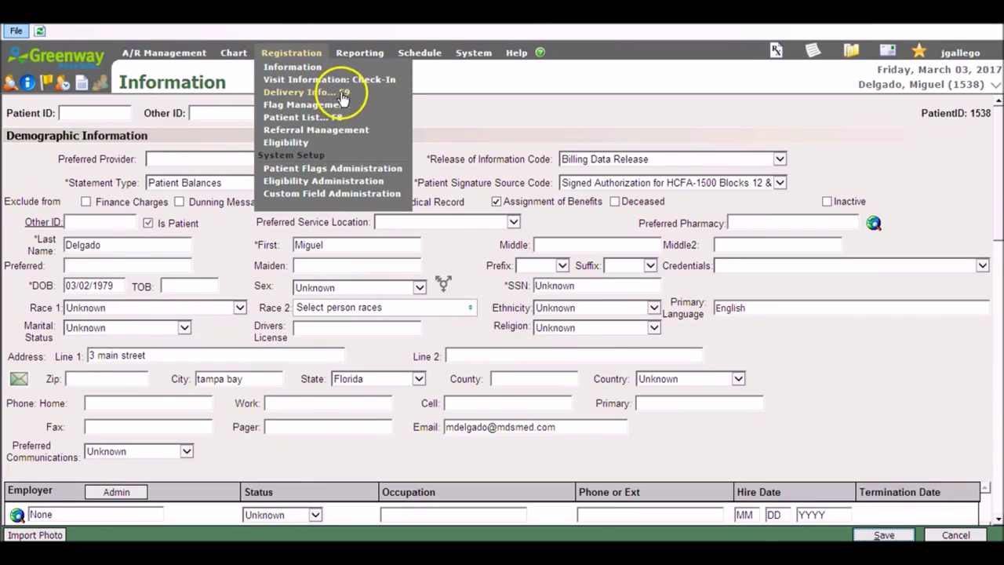
mouse_move(357, 52)
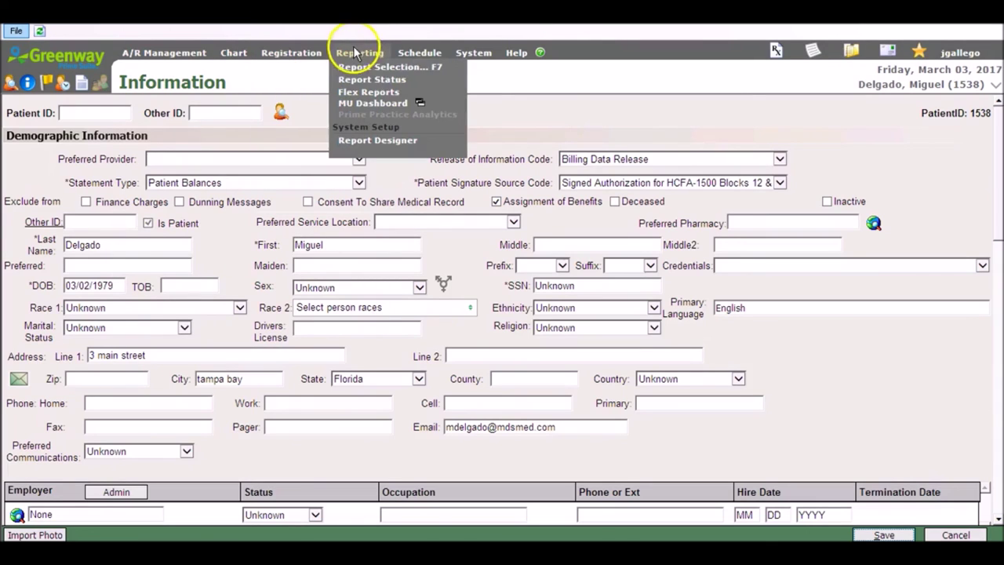